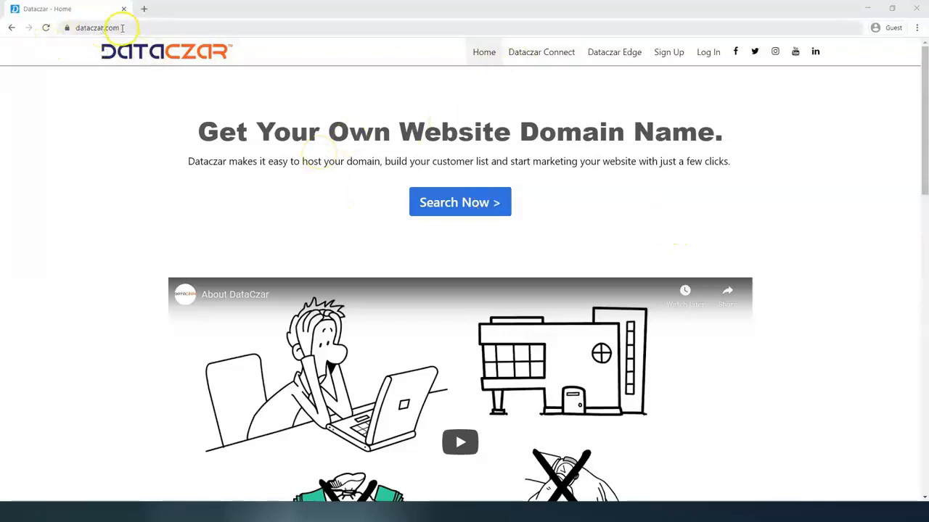
Log in to Dataczar Connect with the account's e-mail address and password.
left_click(713, 56)
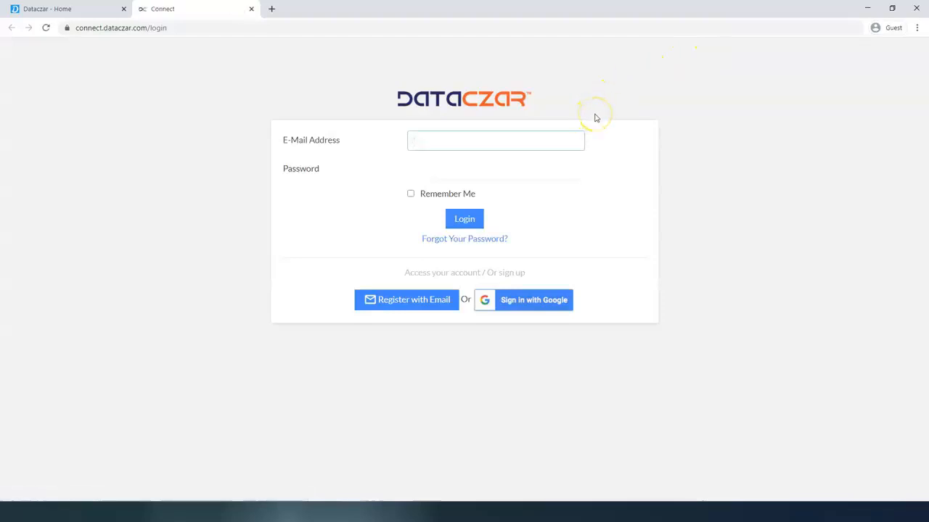
key("ctrl+v")
left_click(454, 167)
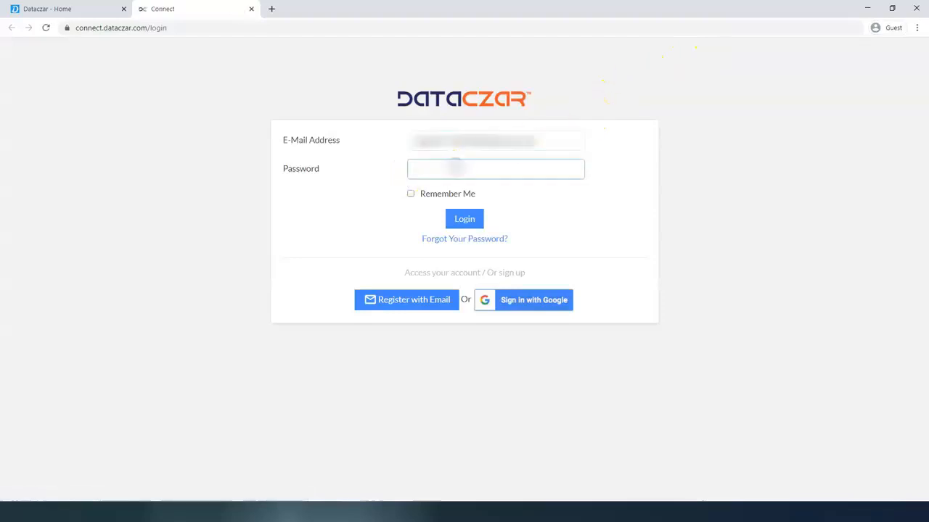
type("***")
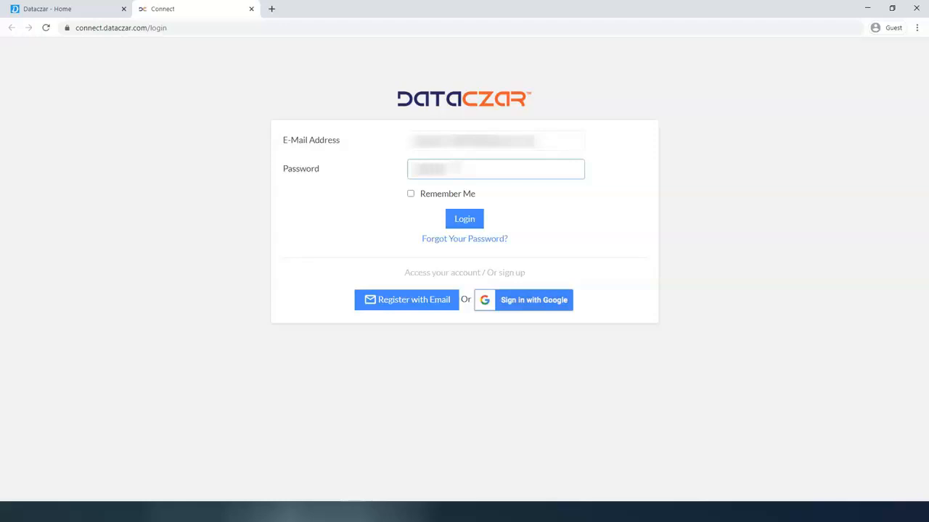
key("Return")
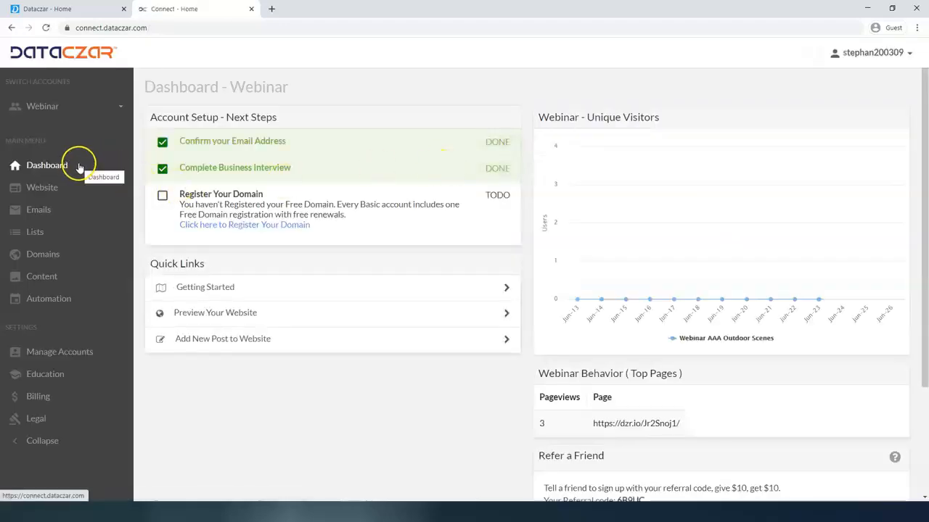
Close the Dataczar home page and show the Connect dashboard in full screen.
left_click(122, 9)
key("F11")
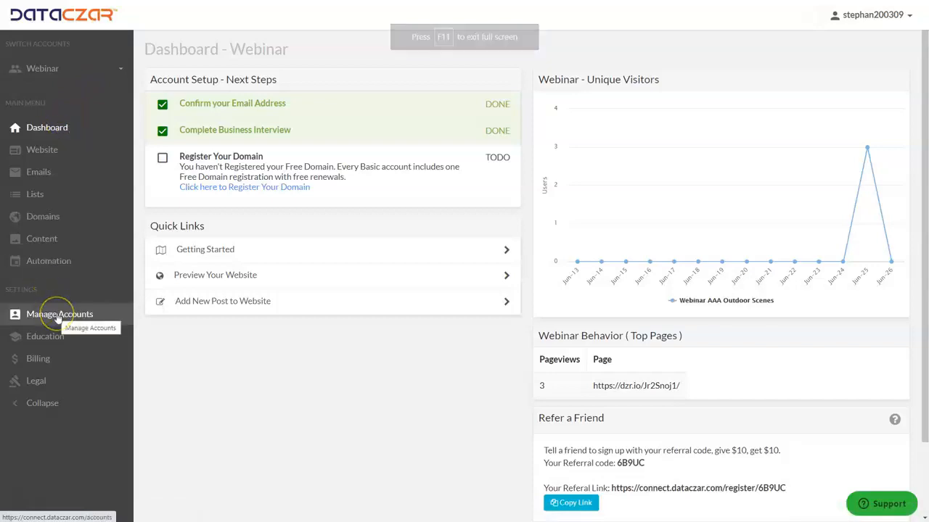
View the Webinar account's website overview and its account management page, including the accounts offered in the account switcher.
left_click(67, 152)
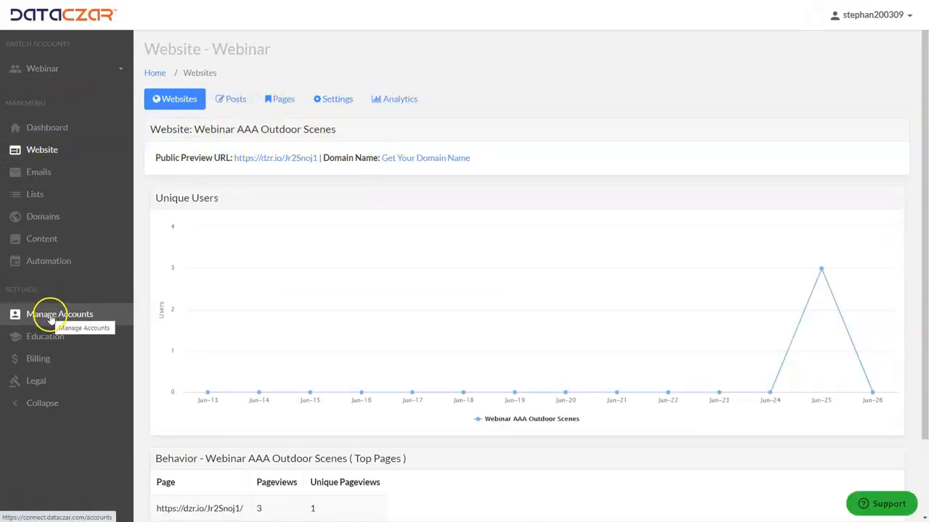
left_click(50, 318)
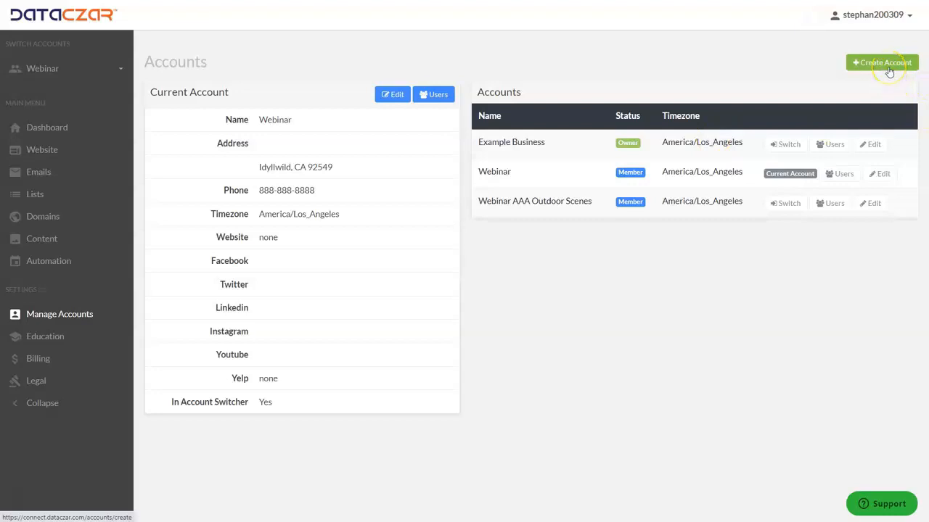
left_click(88, 70)
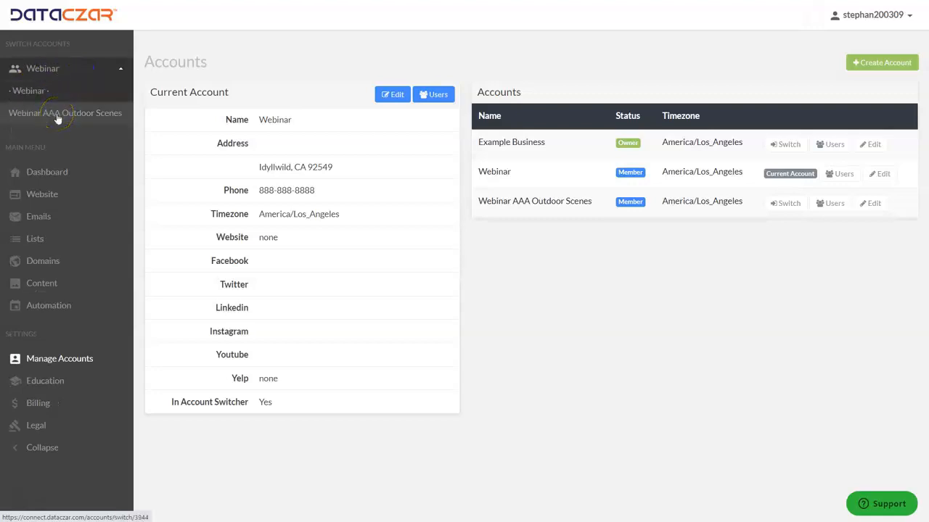
left_click(71, 66)
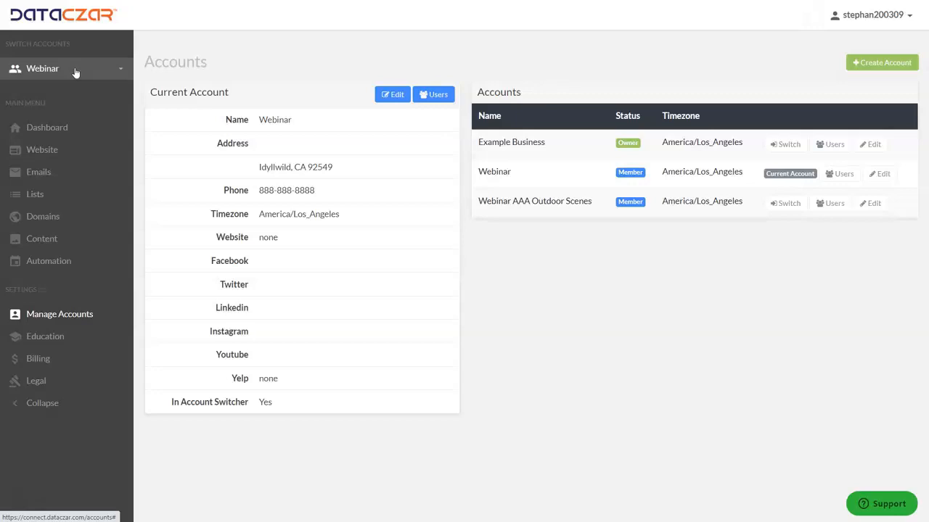
Start a new account with the business name AAA Webinar and fill in its street address, city, state and zip code.
left_click(871, 64)
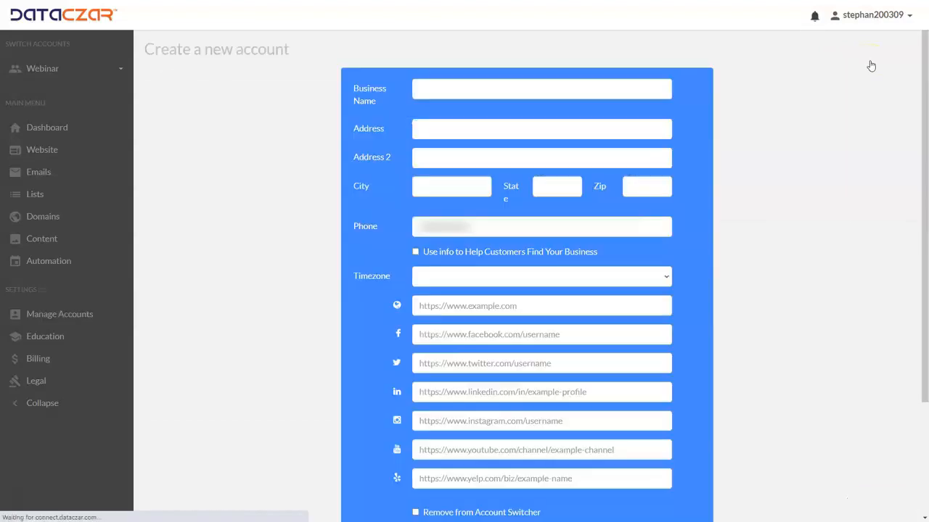
left_click(482, 89)
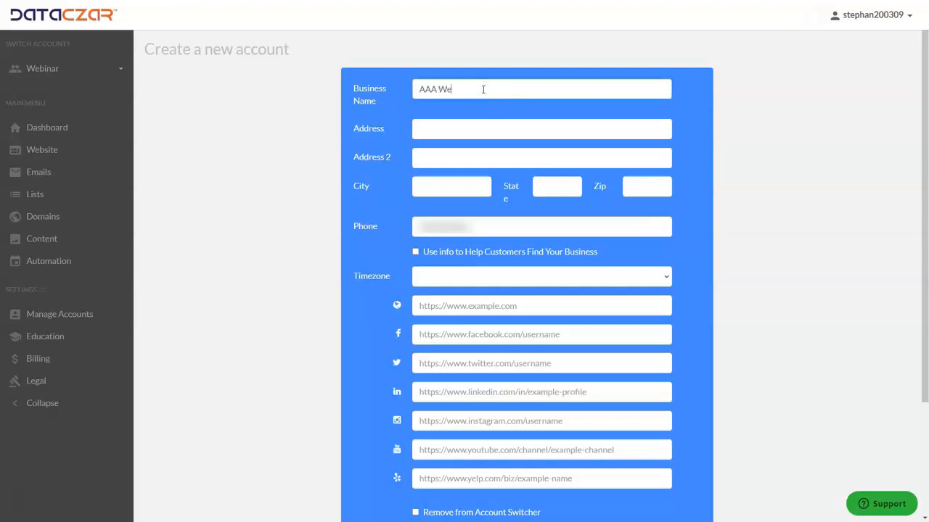
left_click(456, 129)
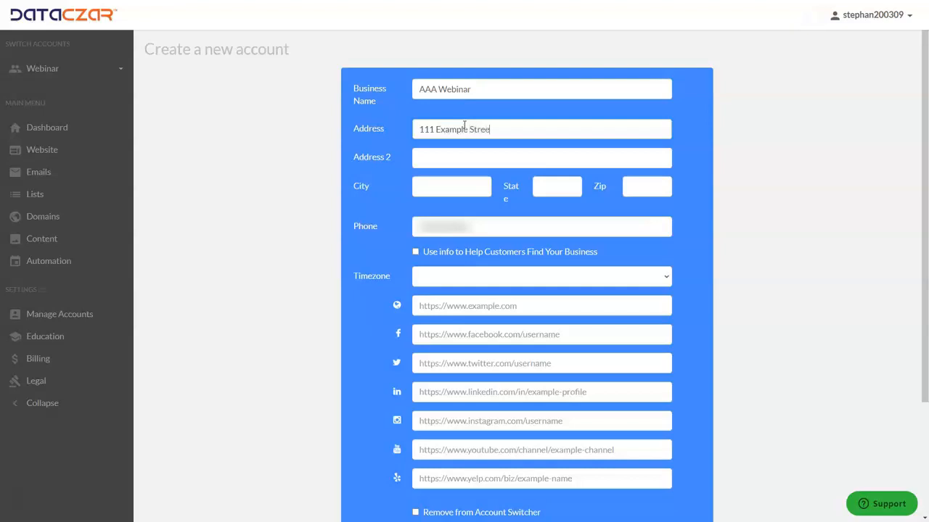
key("Tab")
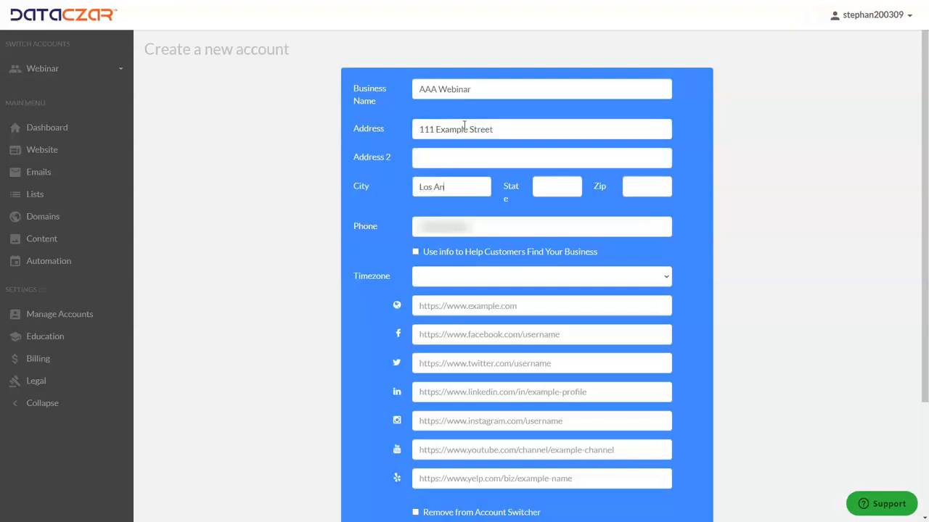
key("Tab")
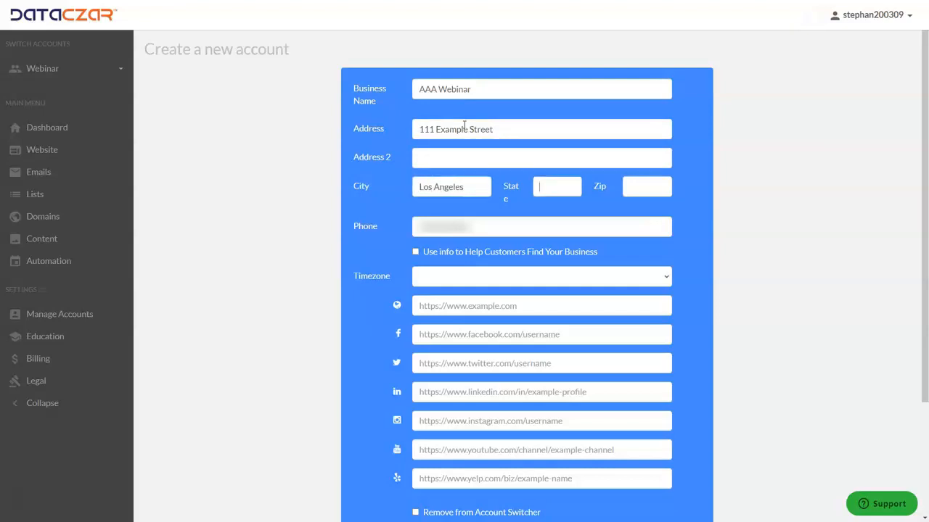
key("Tab")
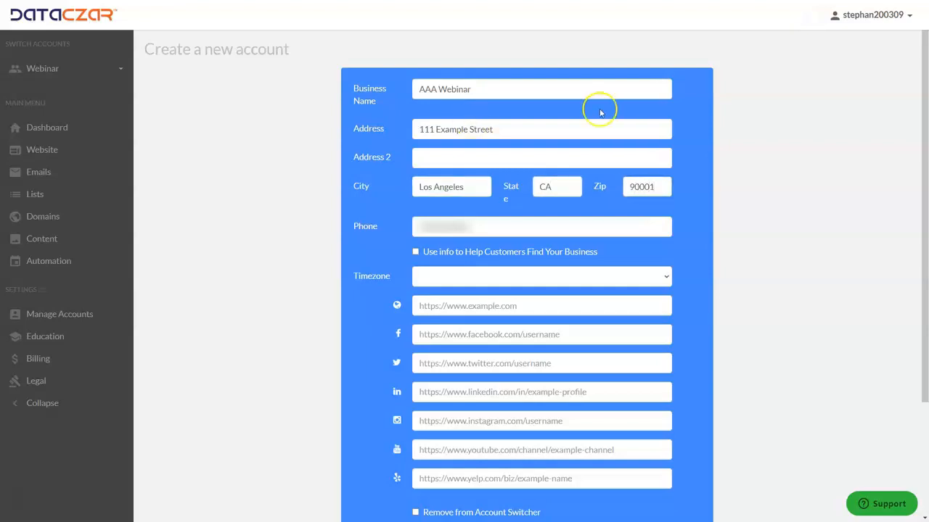
Replace the new account's phone number and set its timezone to America/Los_Angeles.
left_click(483, 225)
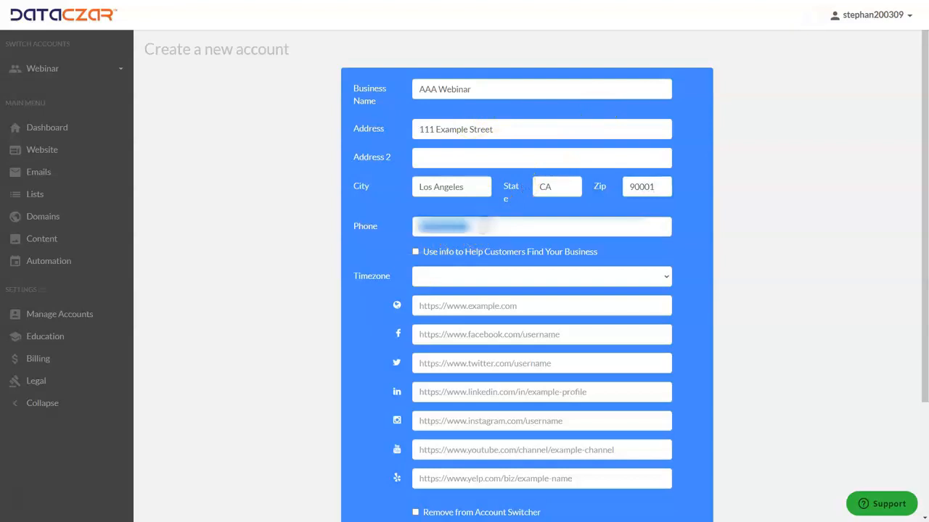
type("555-555-5555")
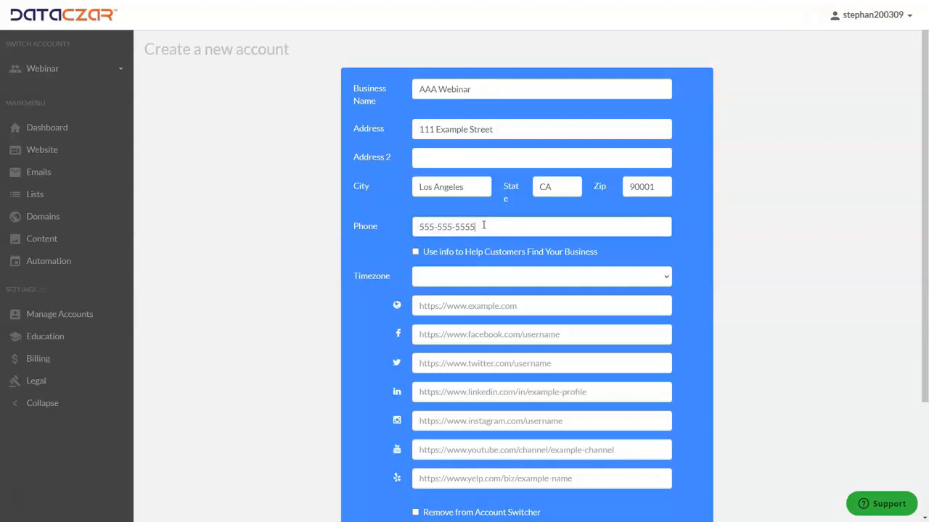
left_click(511, 275)
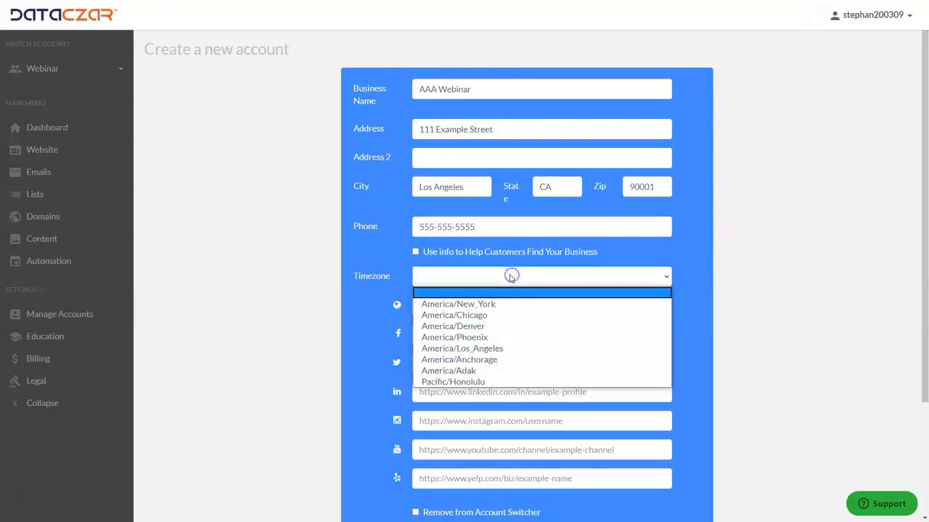
left_click(455, 384)
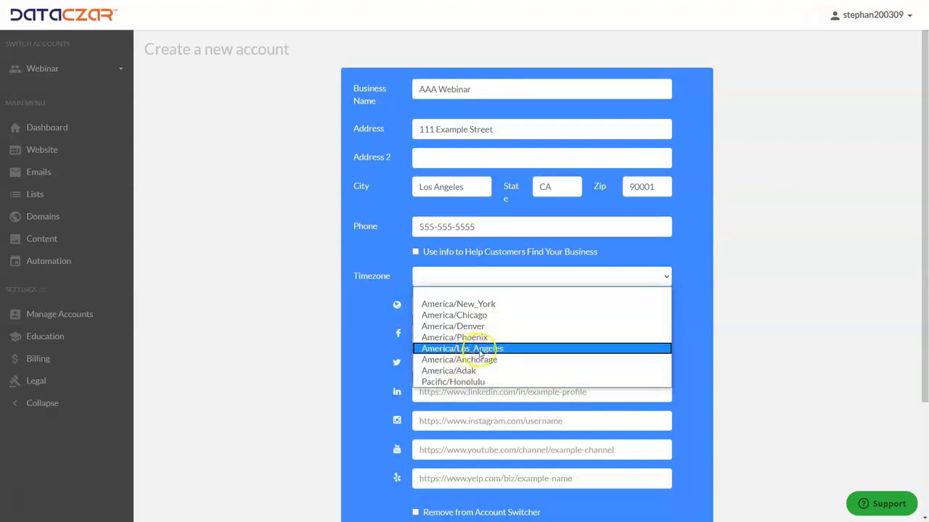
left_click(492, 350)
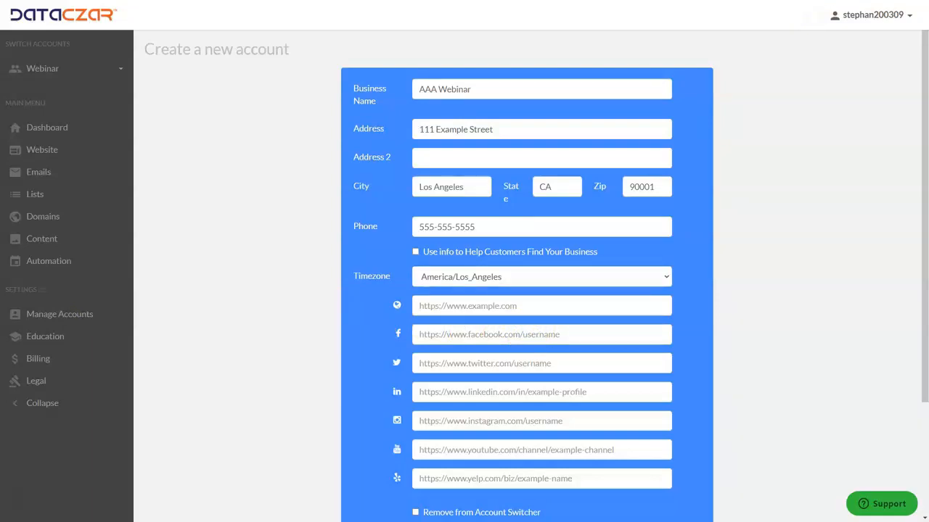
left_click(434, 334)
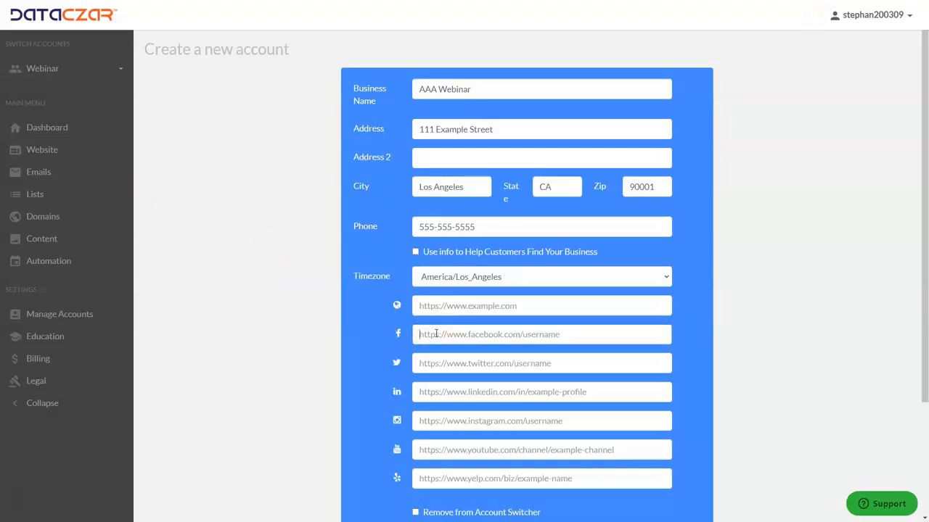
type("https://www.facebook.com/DataczarCorp/")
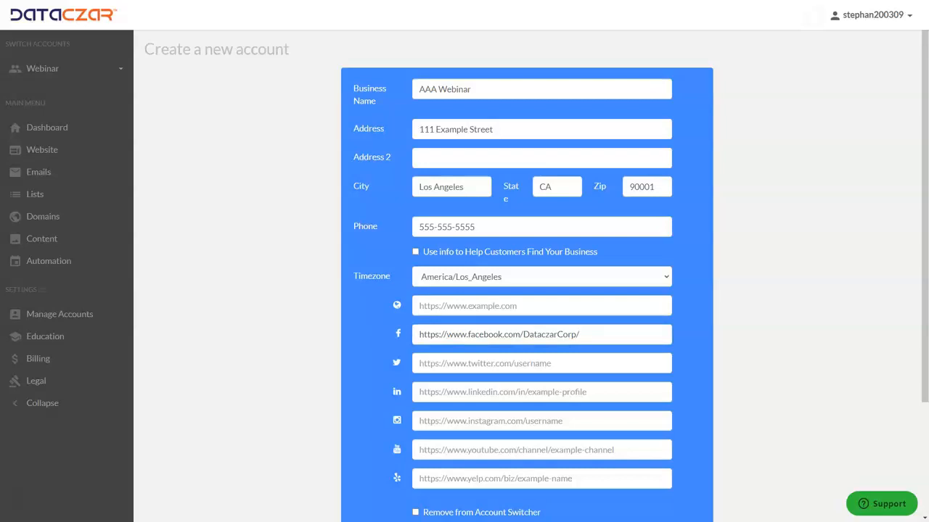
left_click(438, 420)
type("https://www.instagram.com/dataczarcorp/")
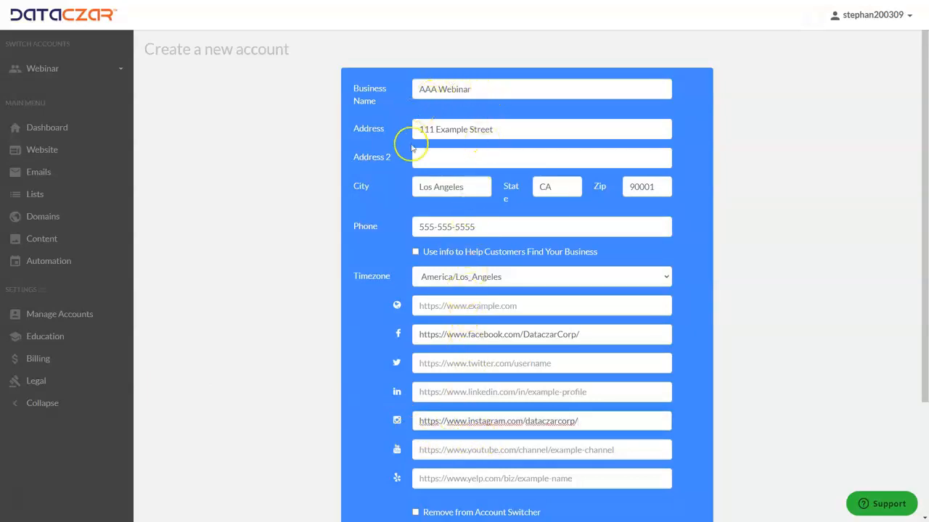
Allow the info to be used to help customers find the business and create the AAA Webinar account.
left_click(416, 254)
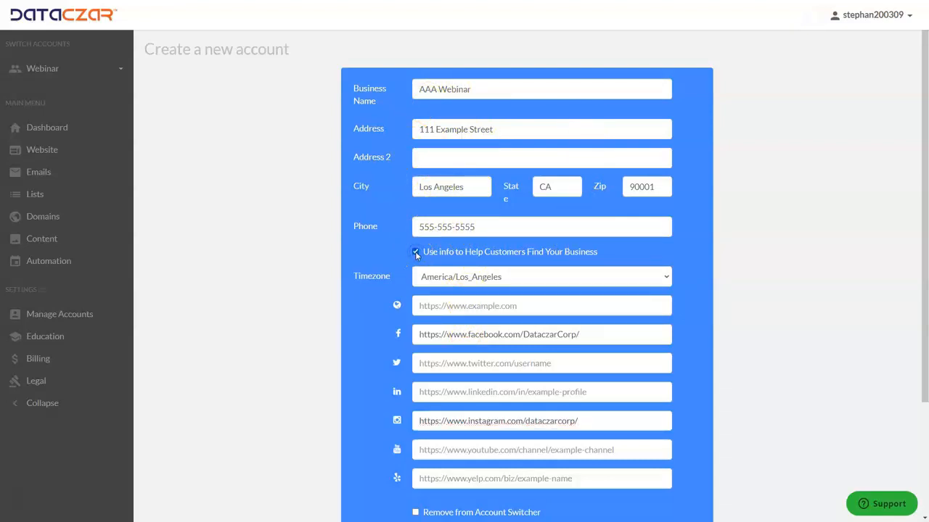
scroll(524, 241, "down", 1)
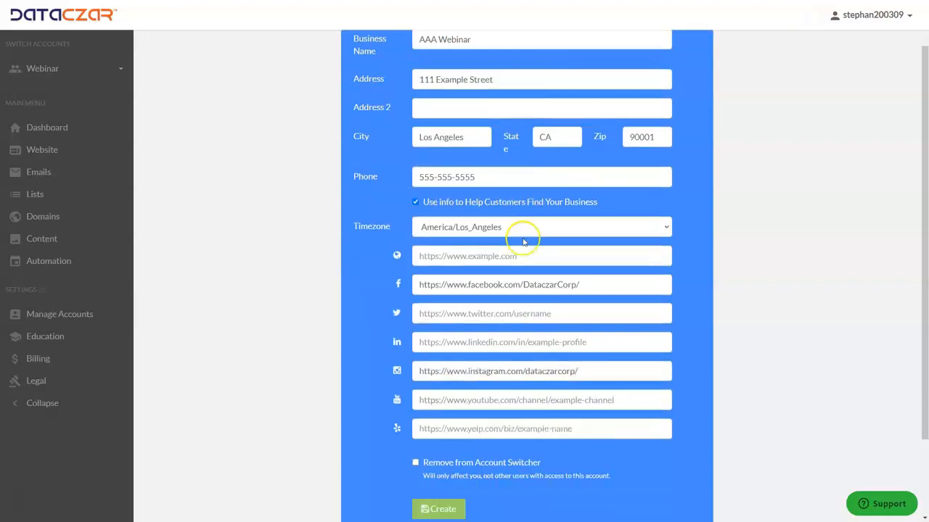
scroll(523, 241, "down", 1)
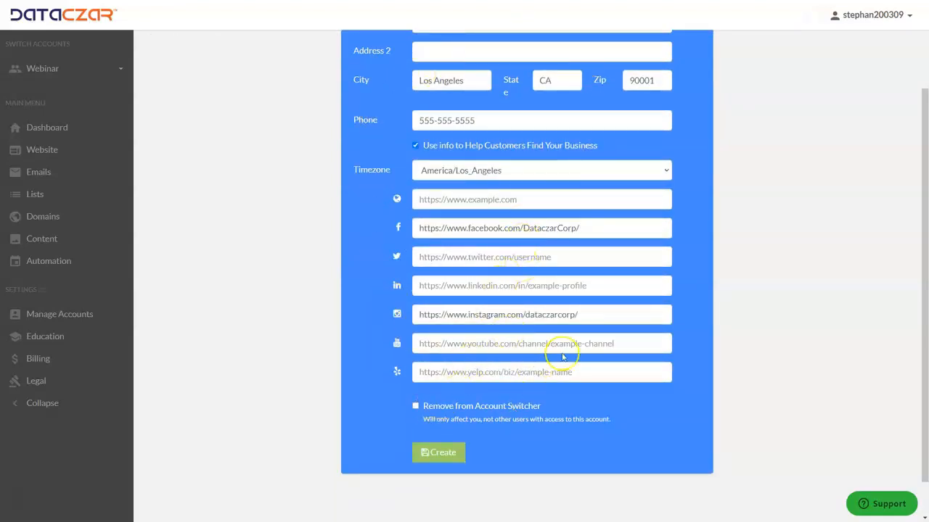
scroll(525, 194, "up", 1)
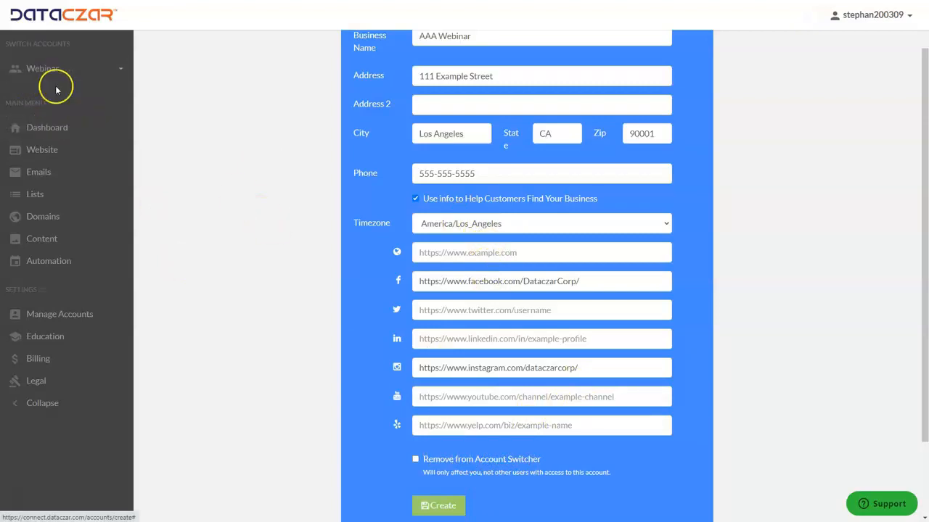
scroll(535, 193, "down", 2)
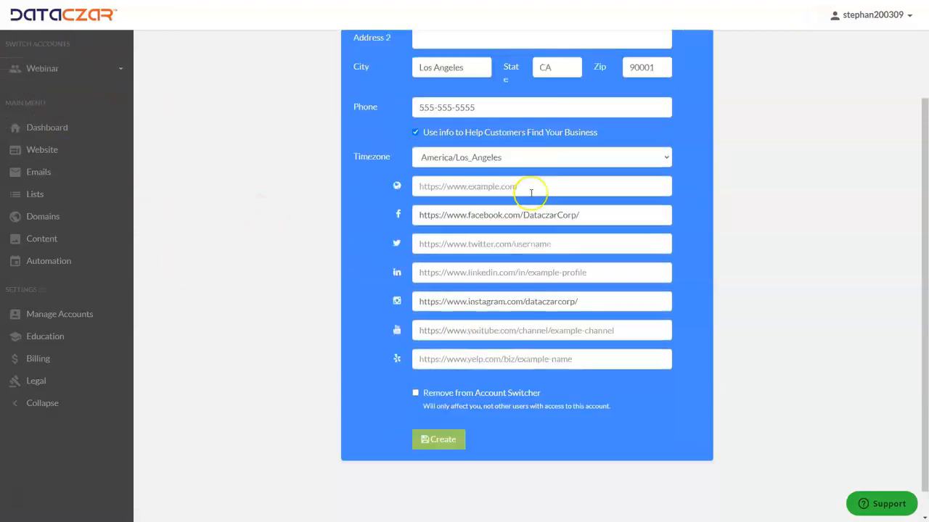
scroll(602, 161, "up", 2)
scroll(580, 158, "down", 2)
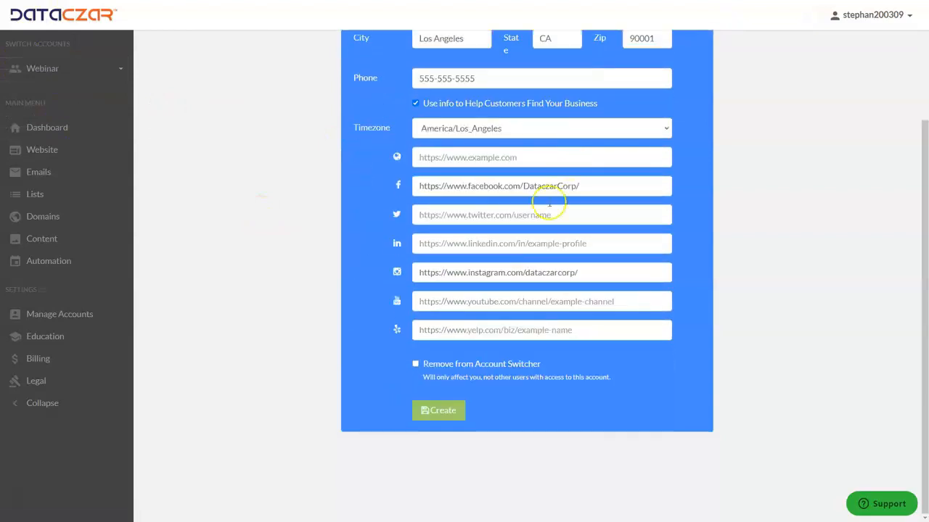
left_click(440, 415)
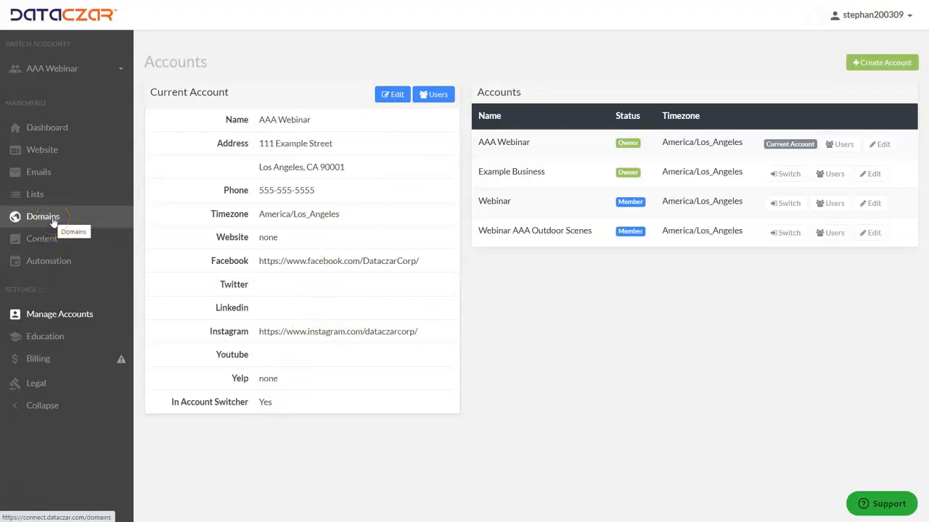
Check which accounts the account switcher offers after creating AAA Webinar.
left_click(80, 71)
left_click(78, 70)
left_click(69, 72)
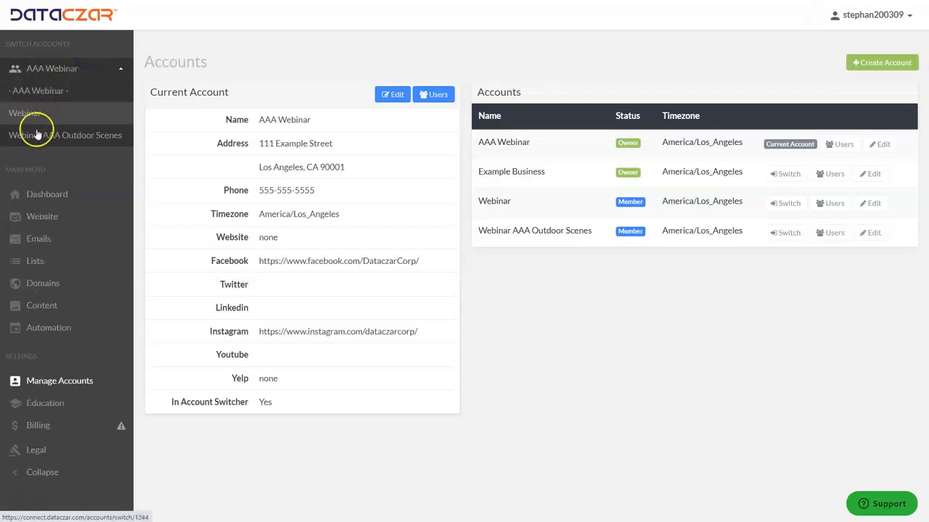
left_click(66, 71)
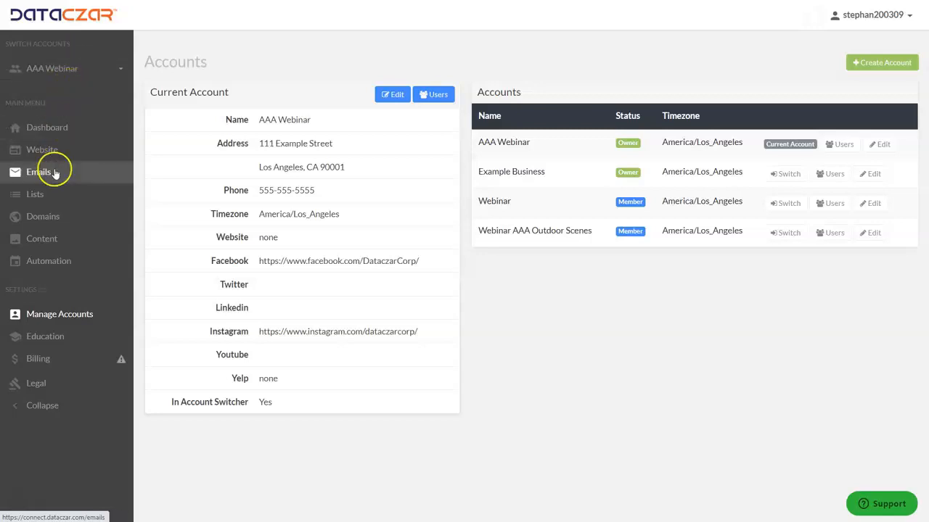
Search for the domain name aaawebinar.com for the AAA Webinar account.
left_click(56, 221)
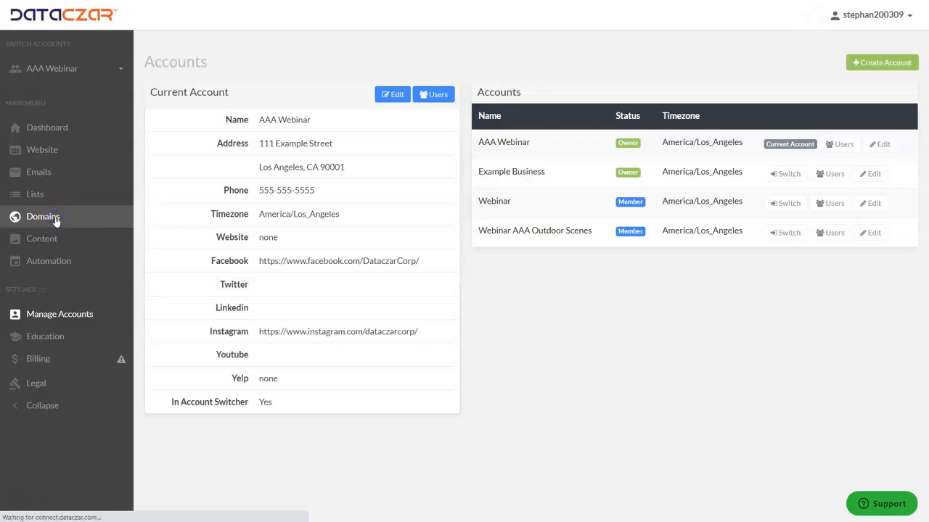
left_click(299, 130)
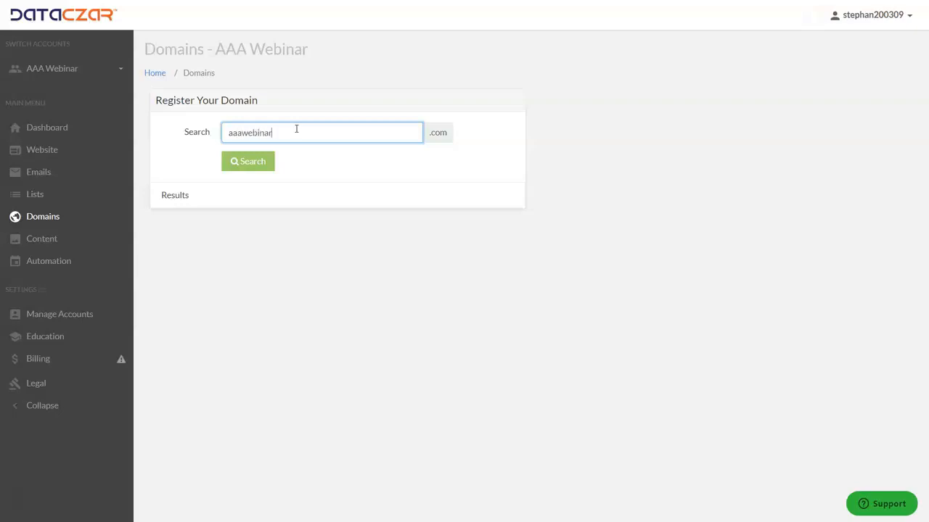
left_click(266, 165)
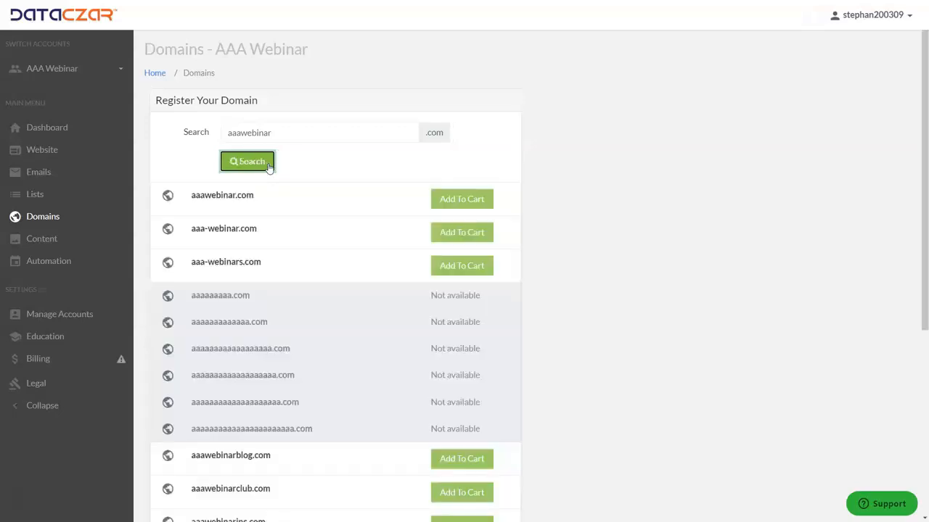
Add aaawebinar.com to the cart to view its checkout page, and return to the domain search without paying.
left_click(462, 203)
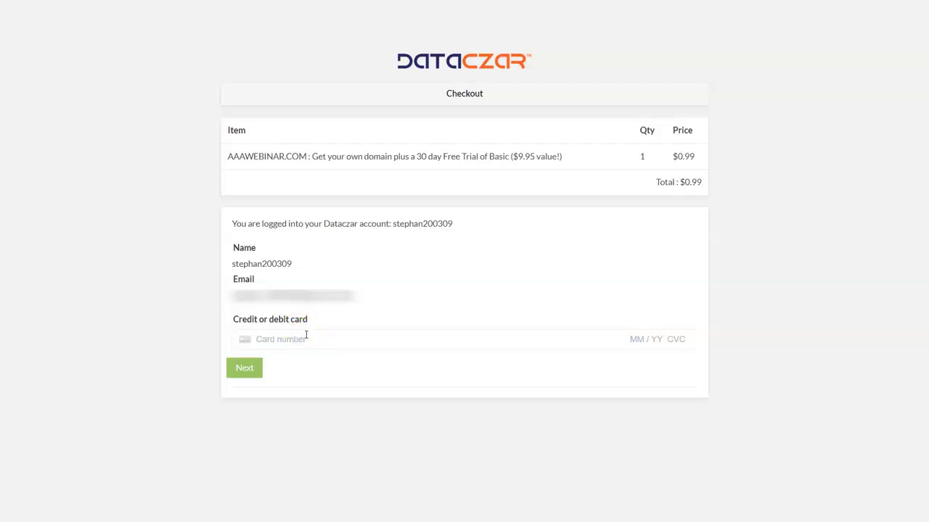
key("F11")
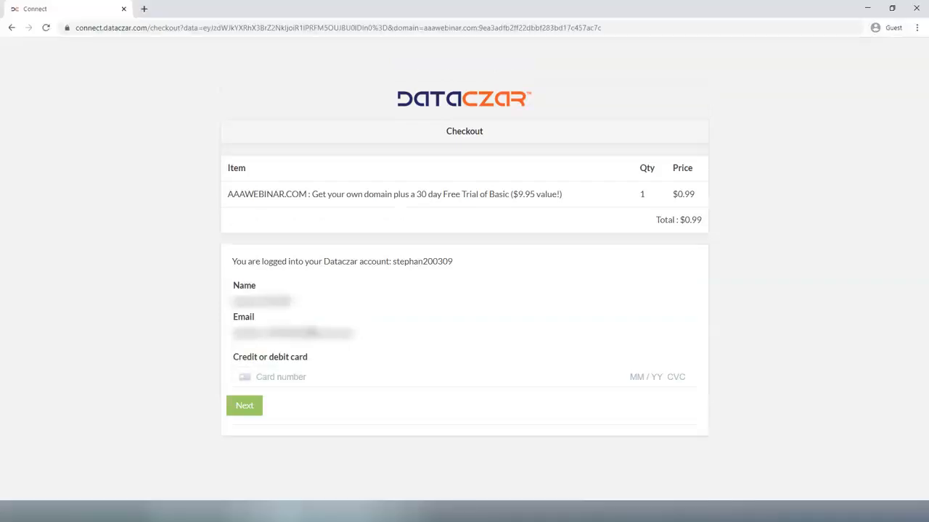
left_click(10, 29)
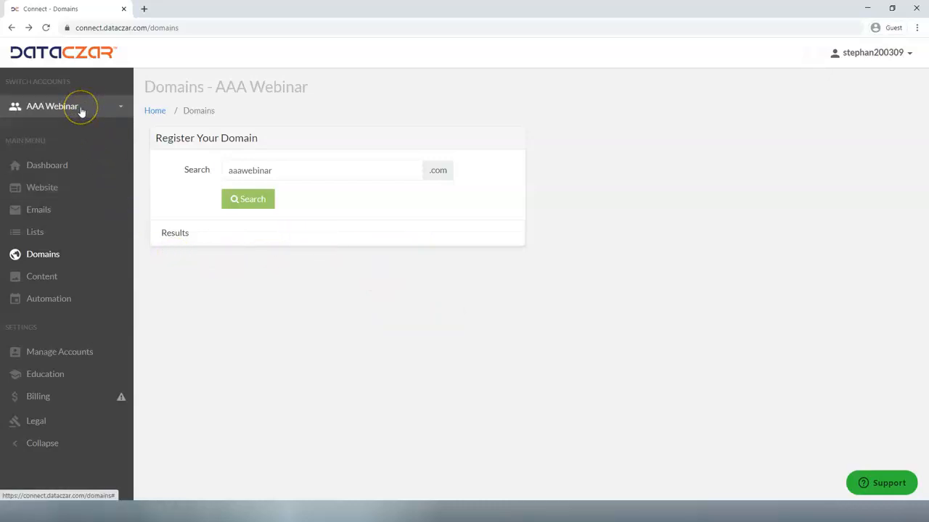
key("F11")
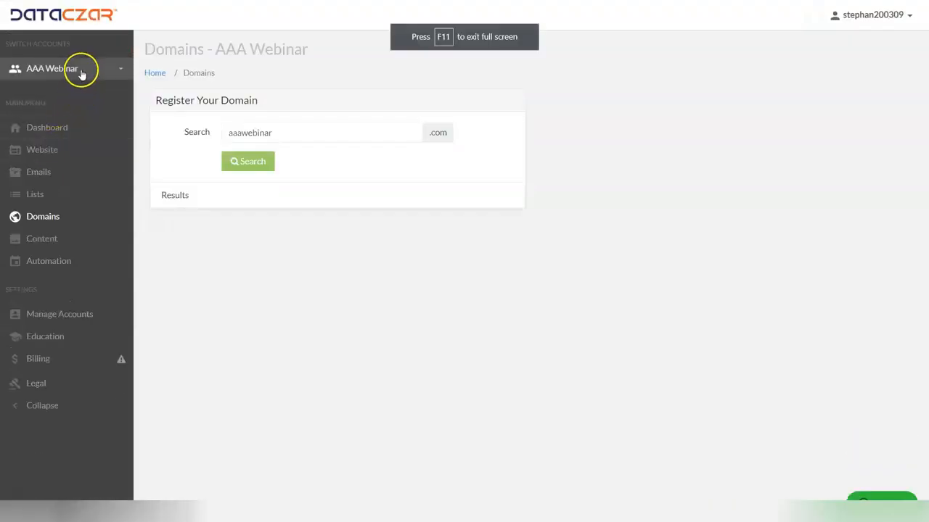
Switch to the Webinar account, view its website through the public preview URL, and close the preview.
left_click(80, 72)
left_click(41, 116)
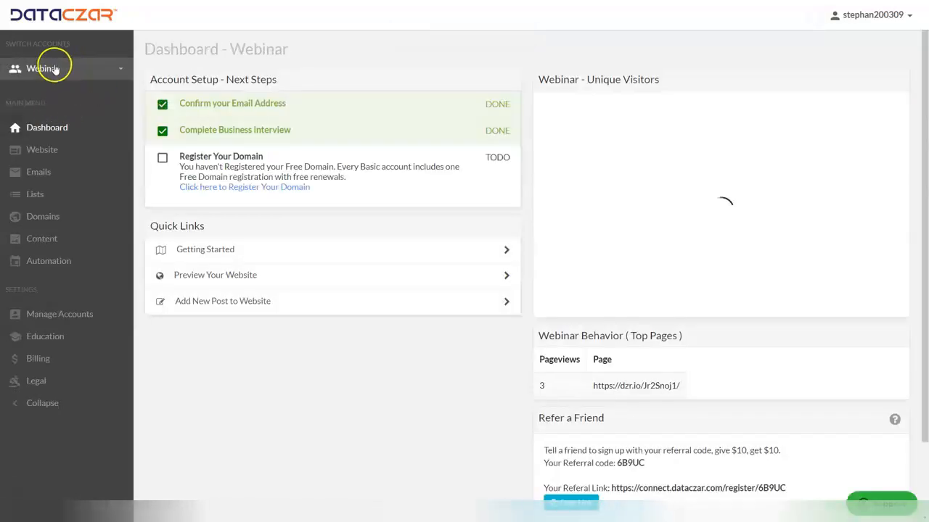
left_click(48, 150)
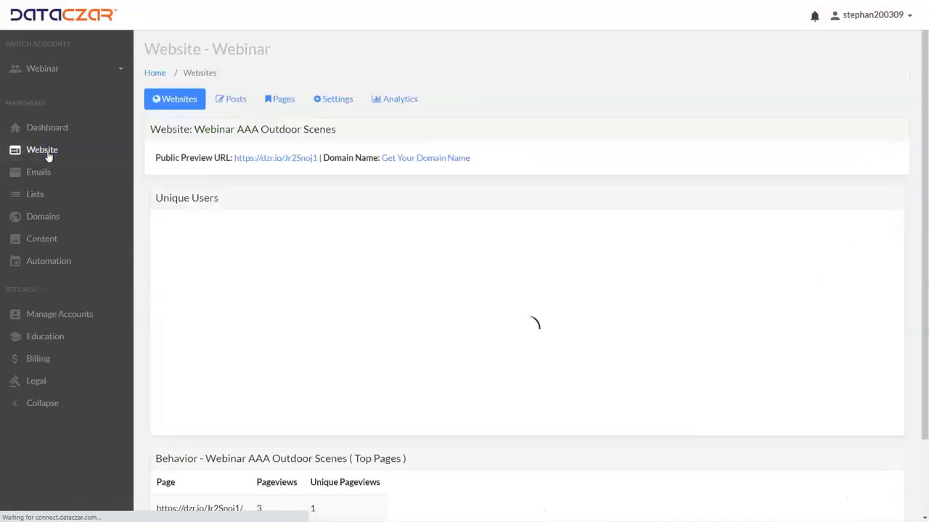
left_click(284, 158)
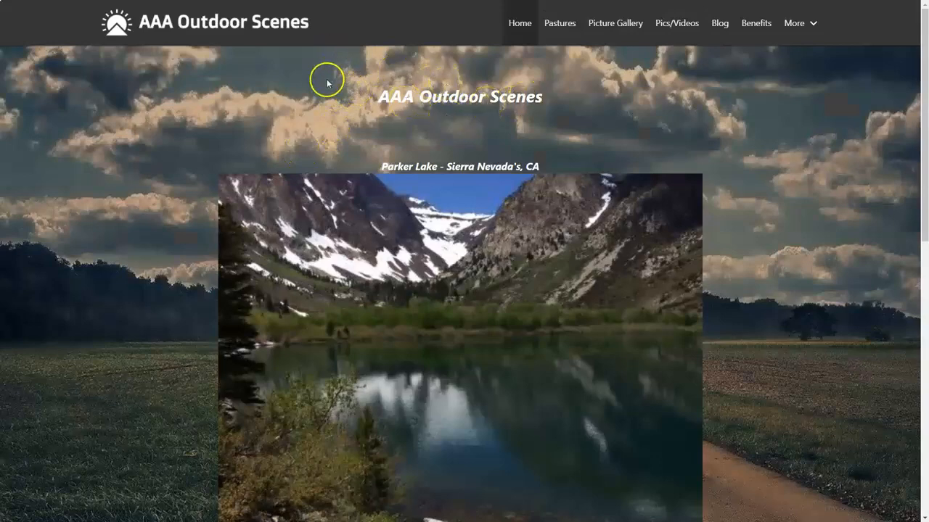
key("ctrl+w")
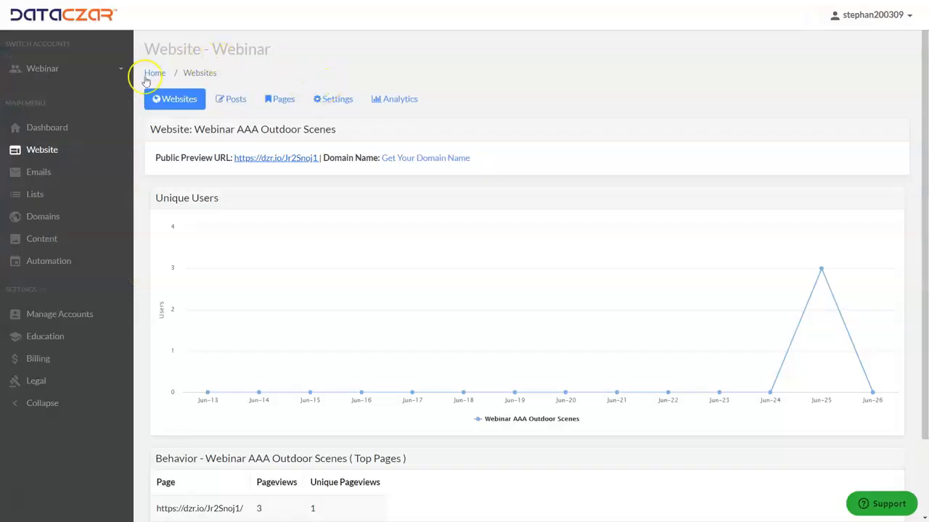
Switch to the Webinar AAA Outdoor Scenes account and open its website through the public preview URL.
left_click(66, 75)
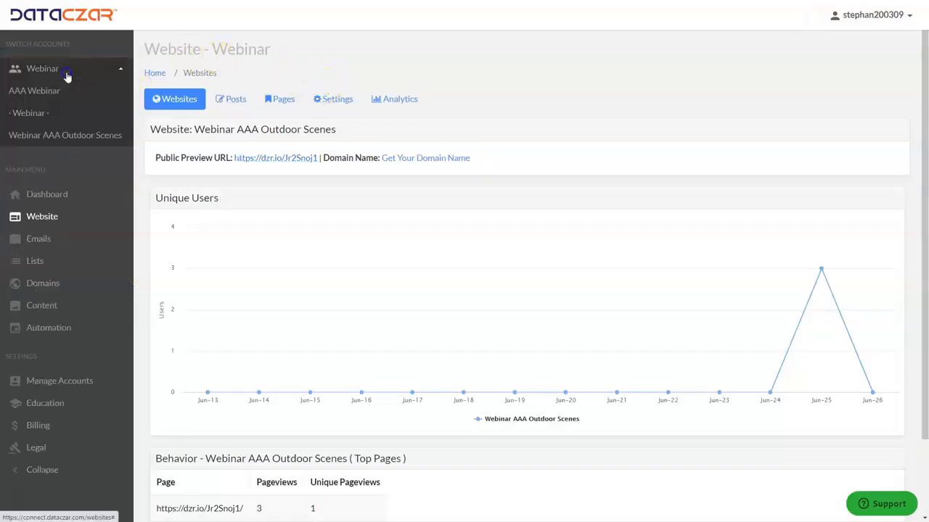
left_click(66, 137)
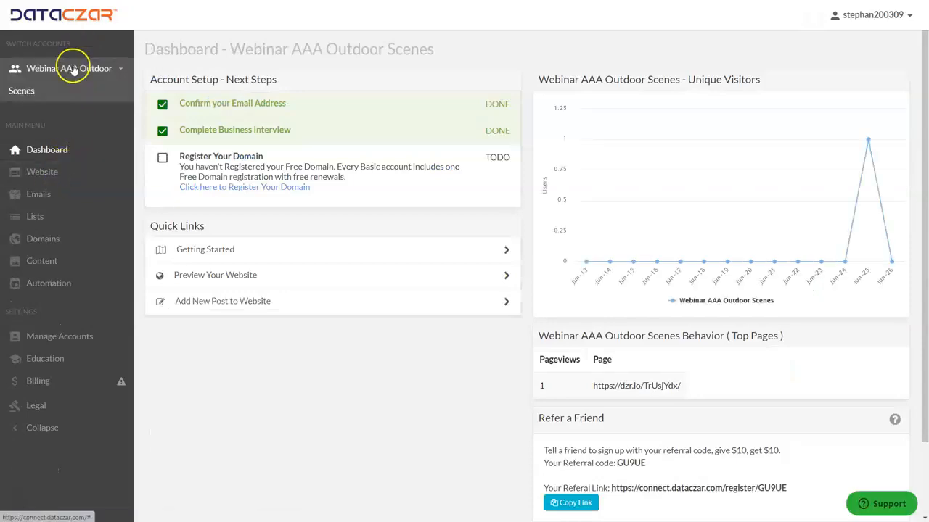
left_click(48, 175)
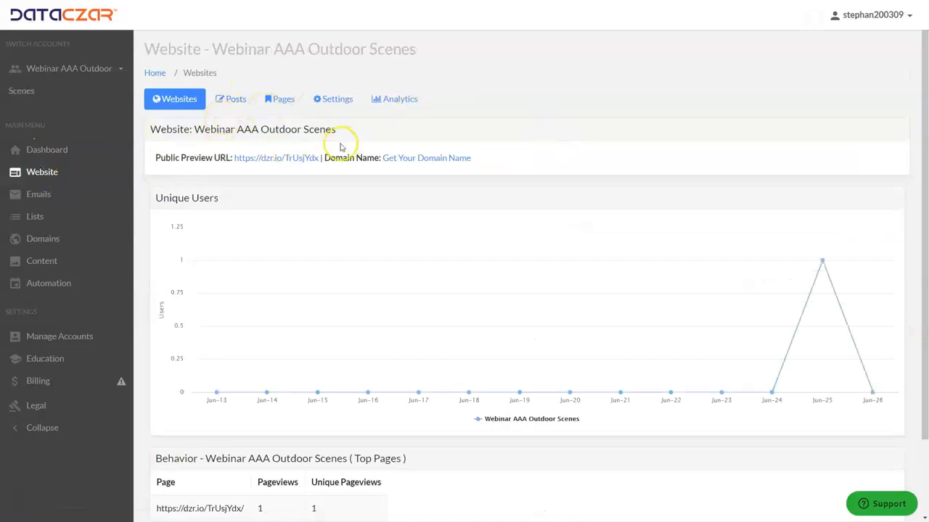
left_click(286, 160)
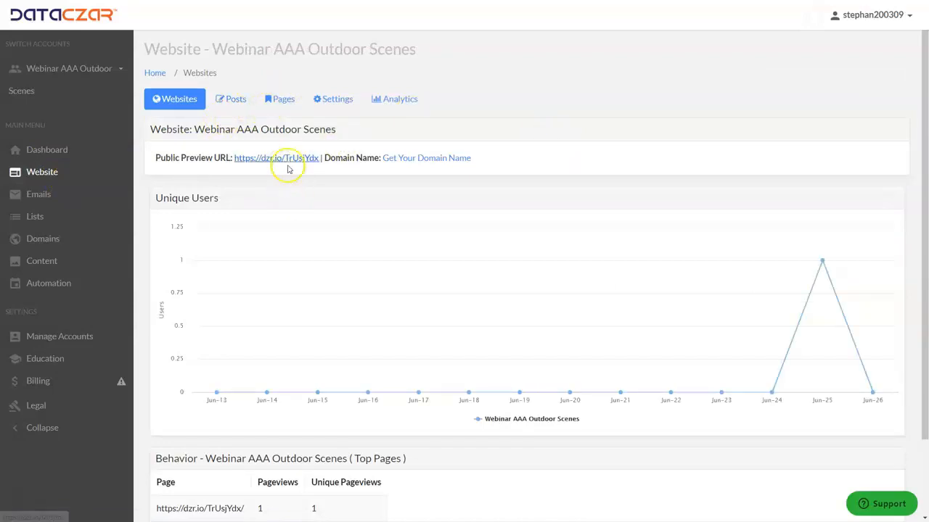
left_click(268, 158)
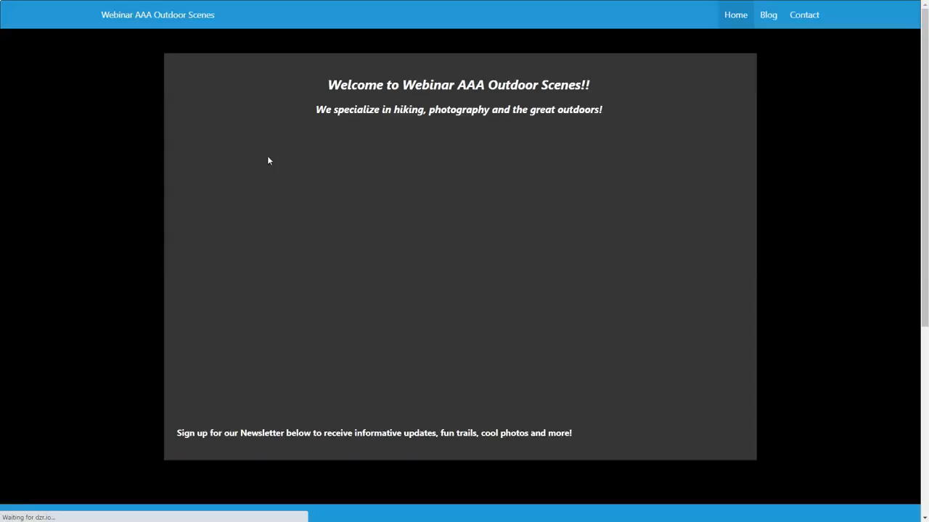